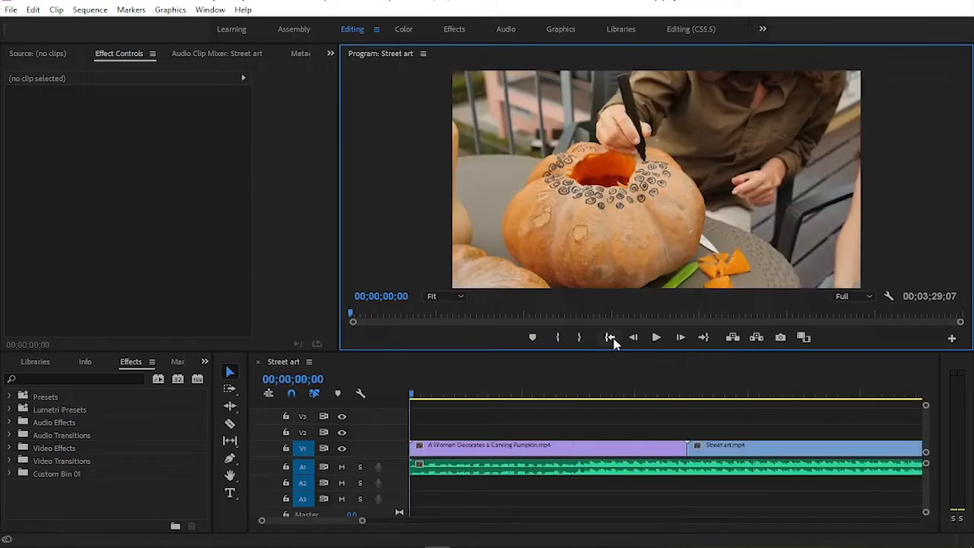
Step: Search the effects for "fade" and bring the audio crossfade transitions into view
left_click(204, 362)
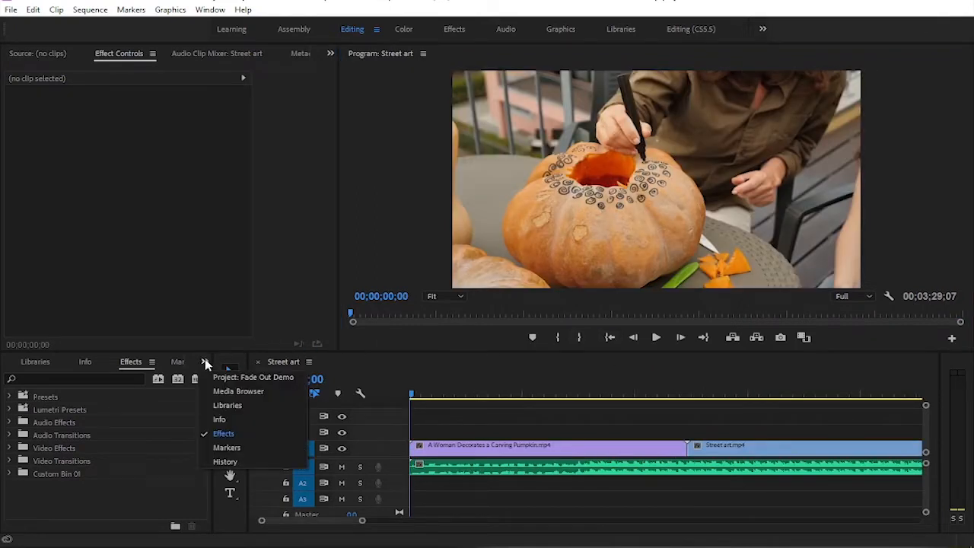
left_click(225, 434)
left_click(92, 379)
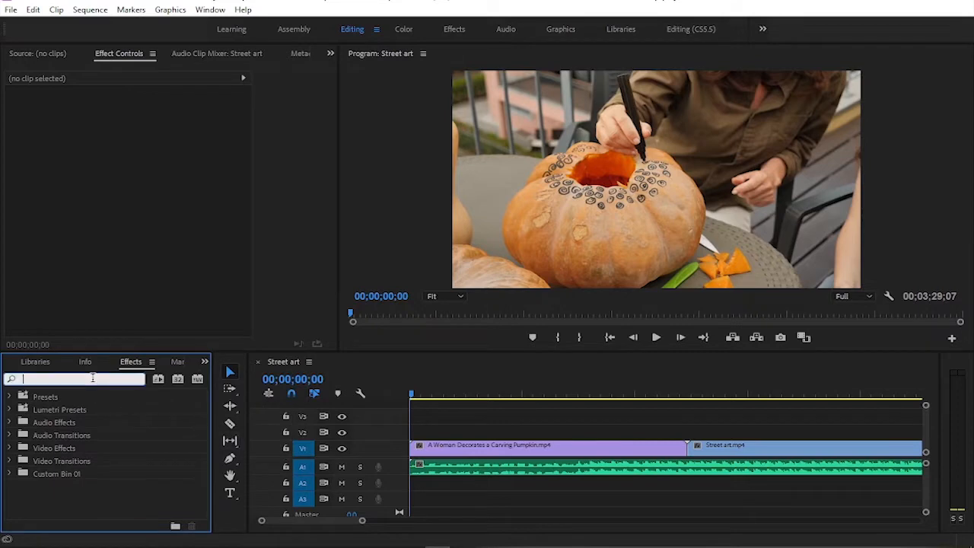
type("fade")
left_click_drag(205, 419, 200, 488)
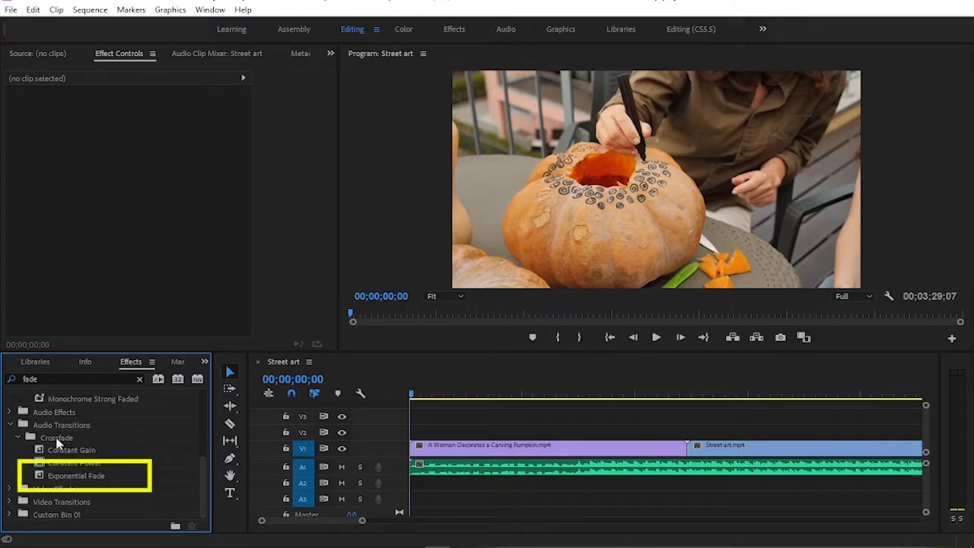
Step: Apply the Exponential Fade audio transition to the start of the music clip on track A1
left_click(72, 475)
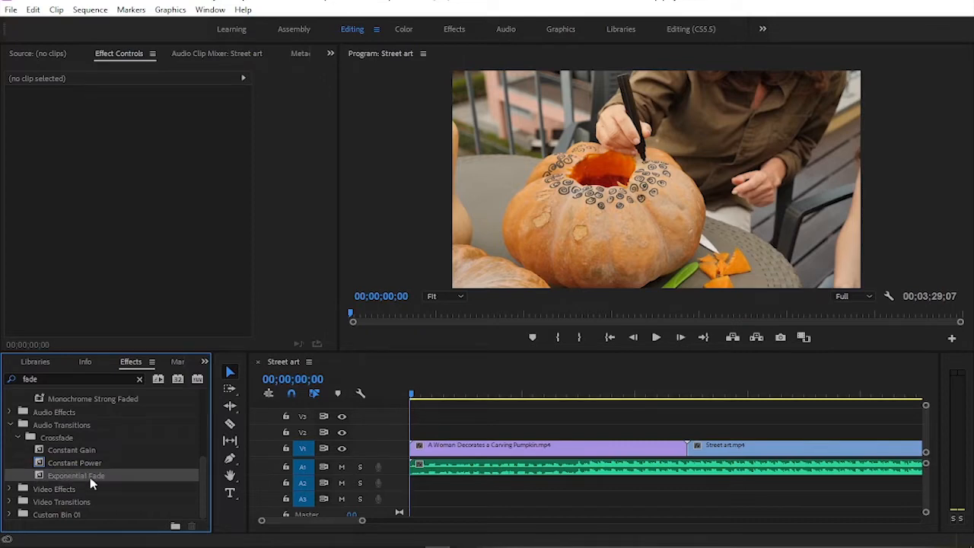
left_click_drag(90, 477, 212, 481)
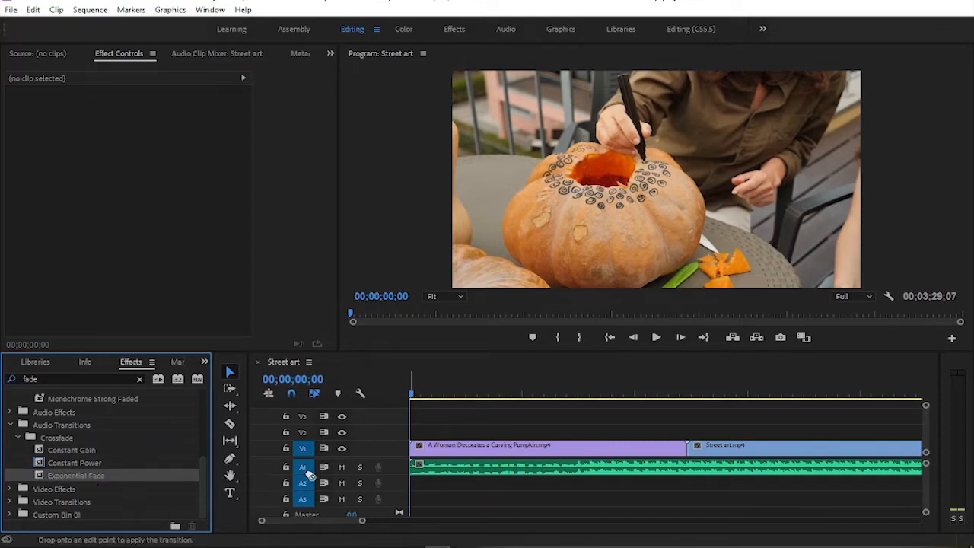
left_click_drag(417, 467, 418, 467)
Step: Play the sequence from the beginning twice to hear the default fade-in on the music
left_click(655, 337)
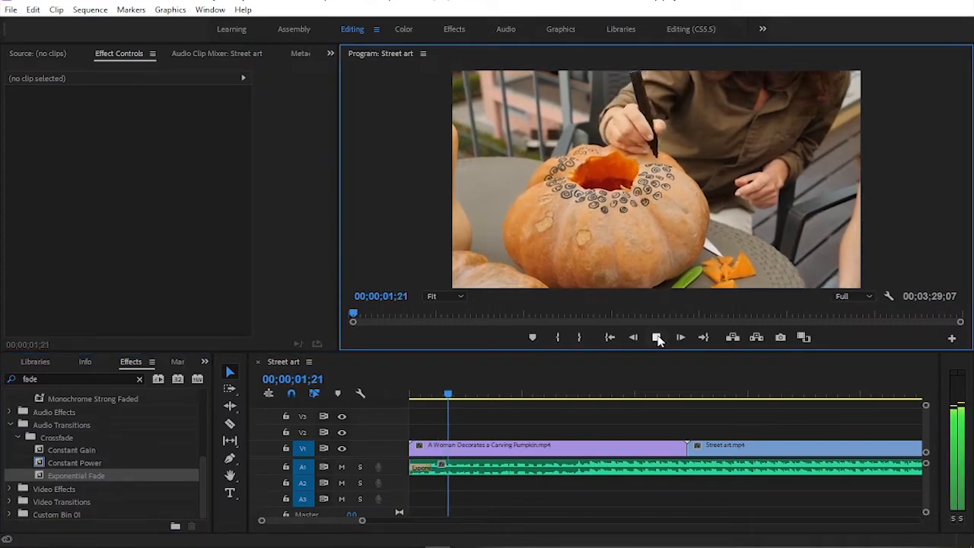
left_click(657, 338)
left_click(719, 363)
key("Home")
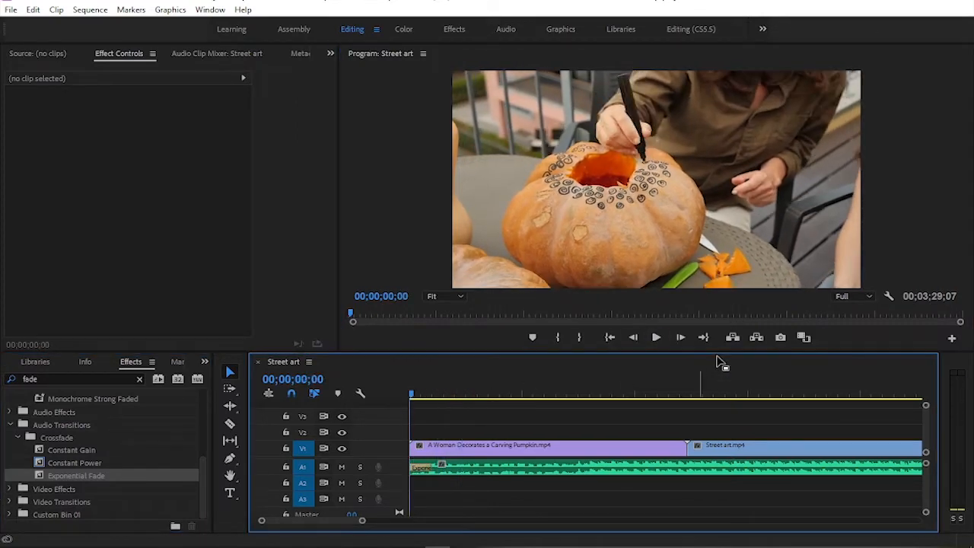
left_click(662, 343)
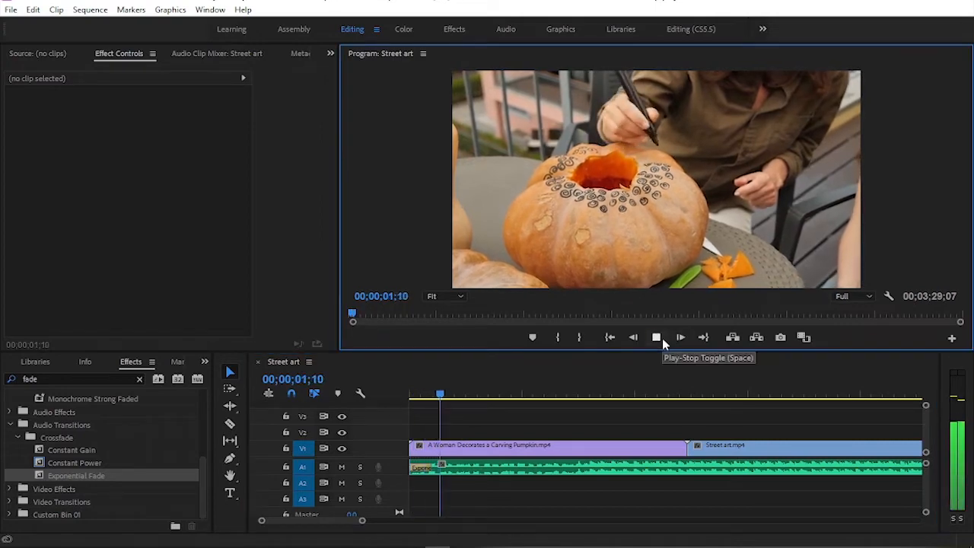
left_click(662, 343)
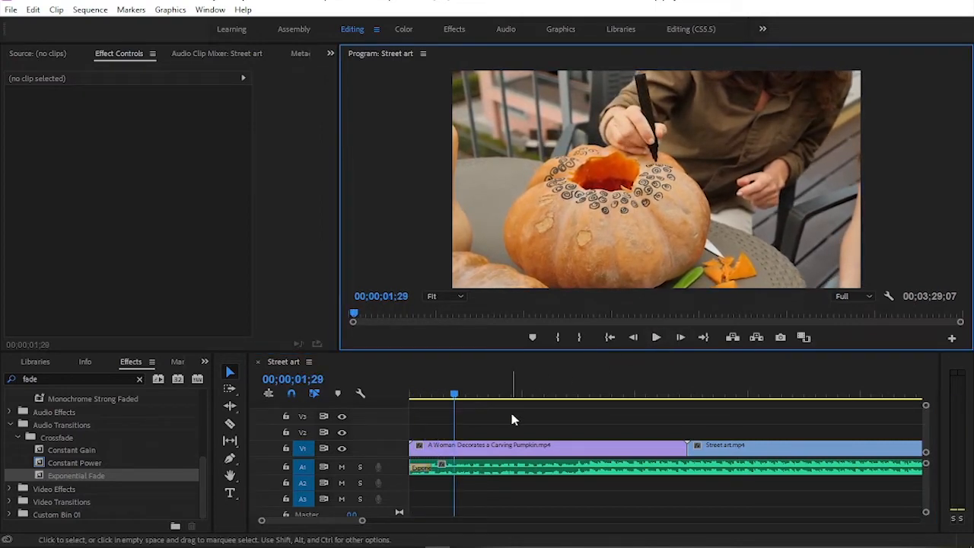
Step: Lengthen the Exponential Fade at the start of the music clip to a duration of 00;00;05;20
left_click(424, 469)
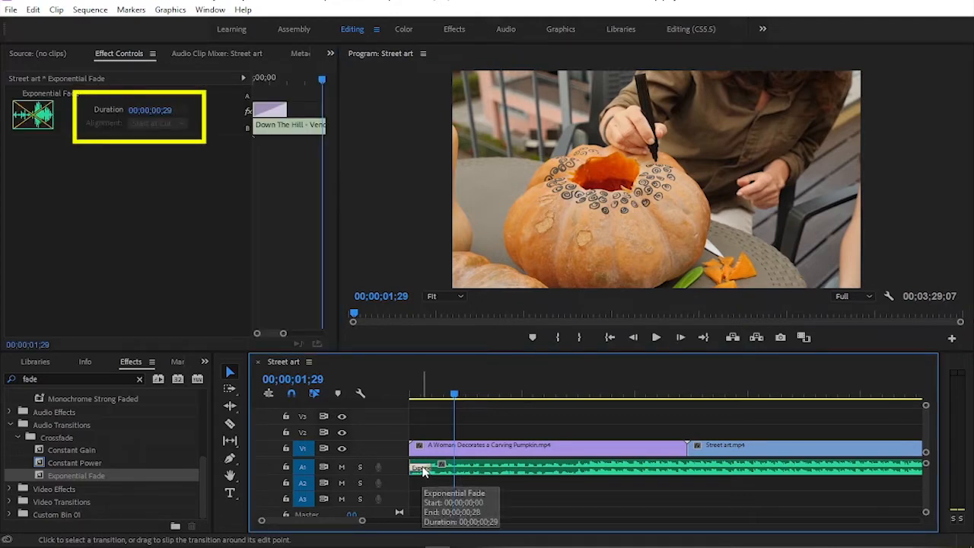
left_click(172, 124)
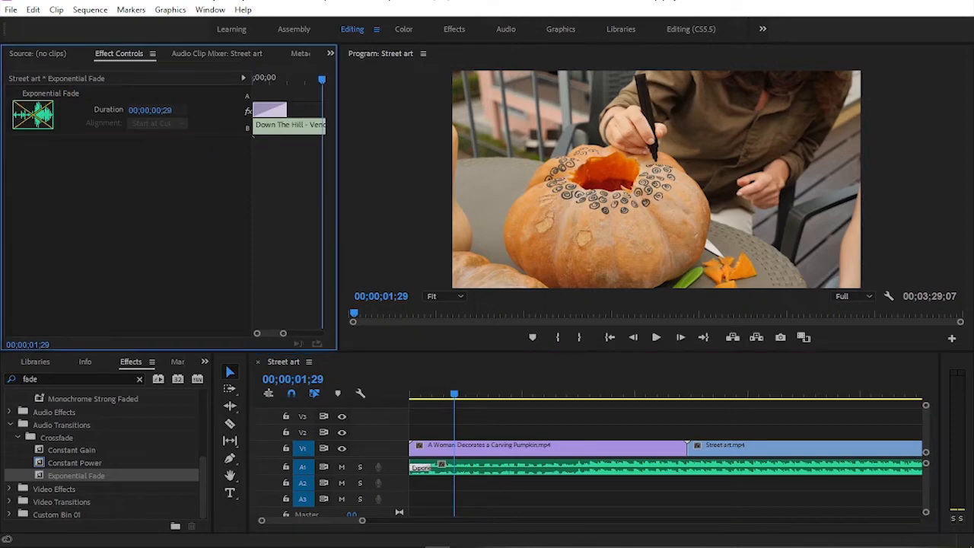
left_click_drag(166, 111, 169, 111)
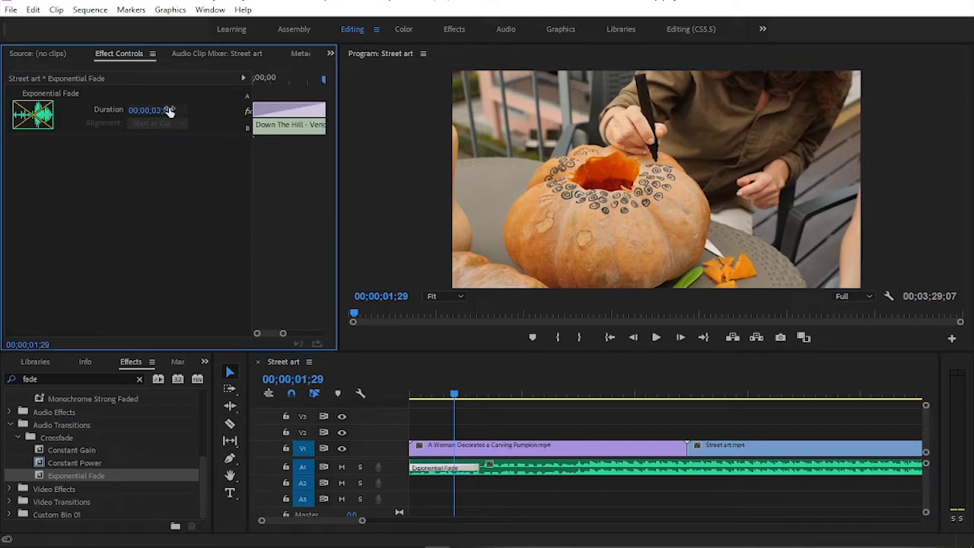
left_click_drag(478, 467, 537, 471)
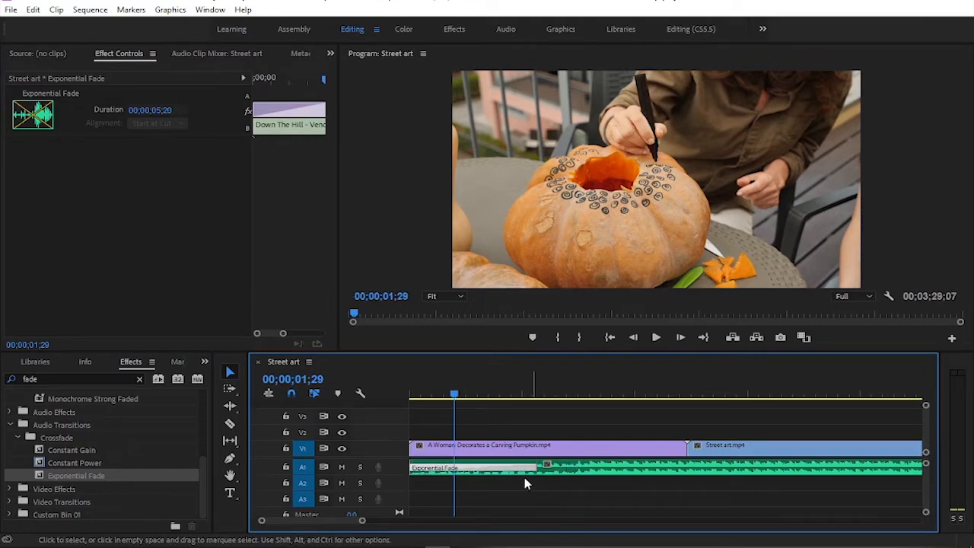
Step: Play the sequence from the beginning to hear the lengthened fade-in
key("Home")
left_click(656, 338)
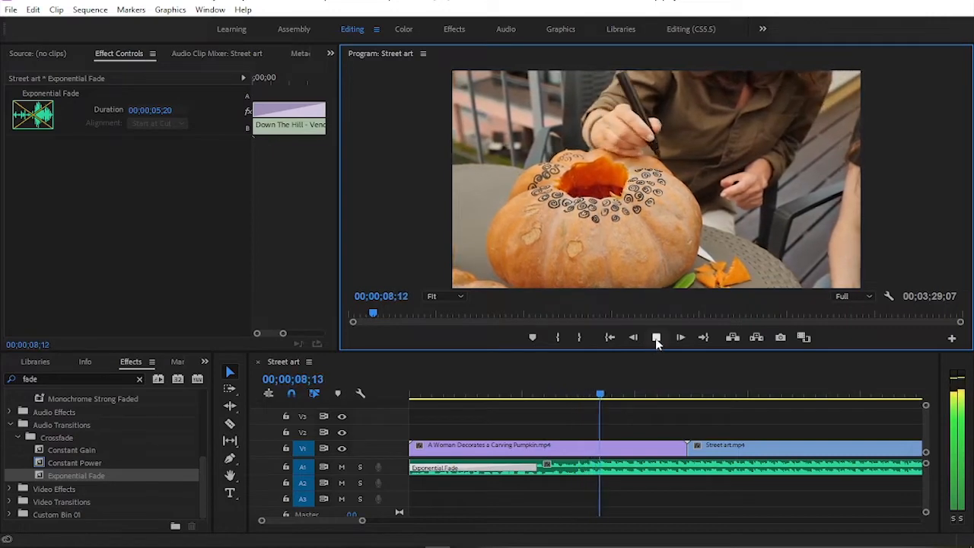
left_click(657, 338)
Step: Apply Exponential Fade to the end of the music clip on A1 and extend its duration to 00;00;03;06
left_click(368, 525)
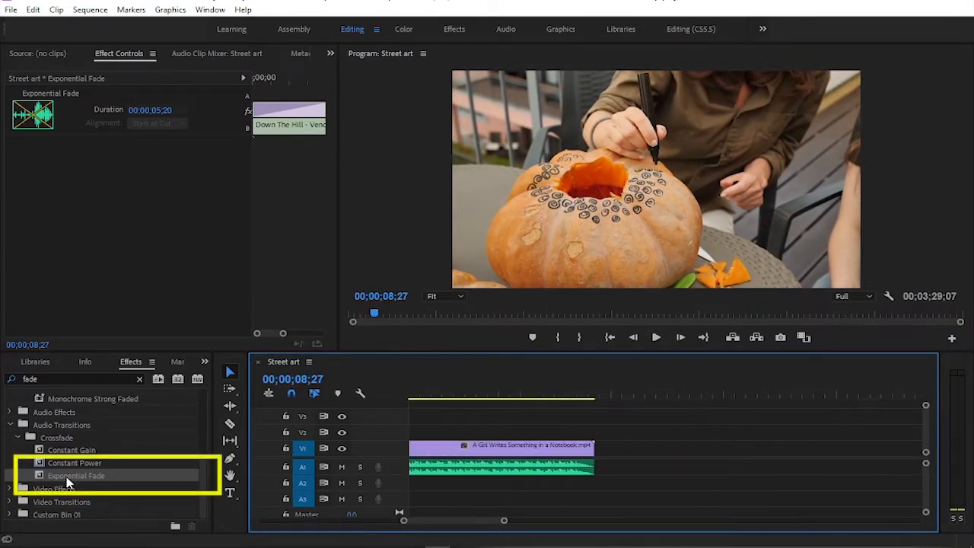
left_click_drag(67, 482, 396, 447)
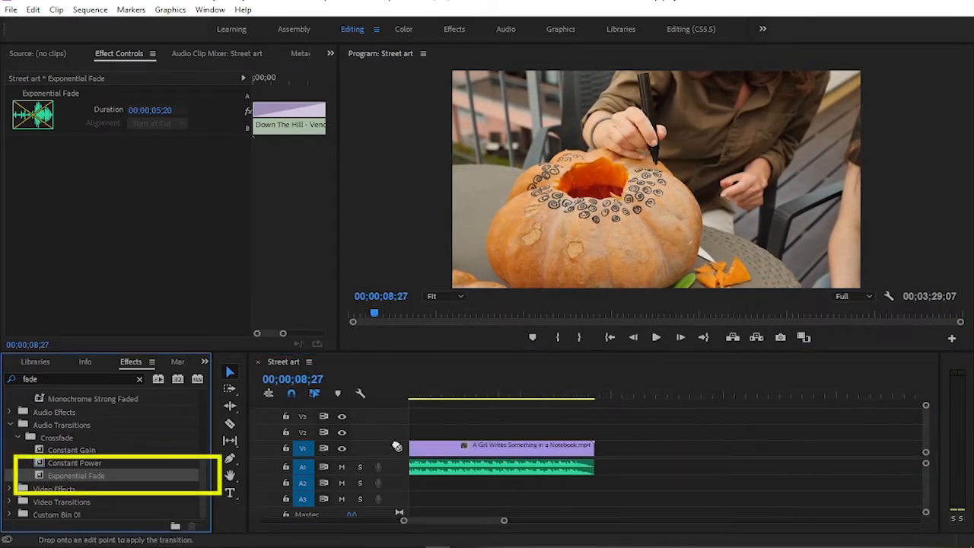
left_click_drag(593, 472, 585, 472)
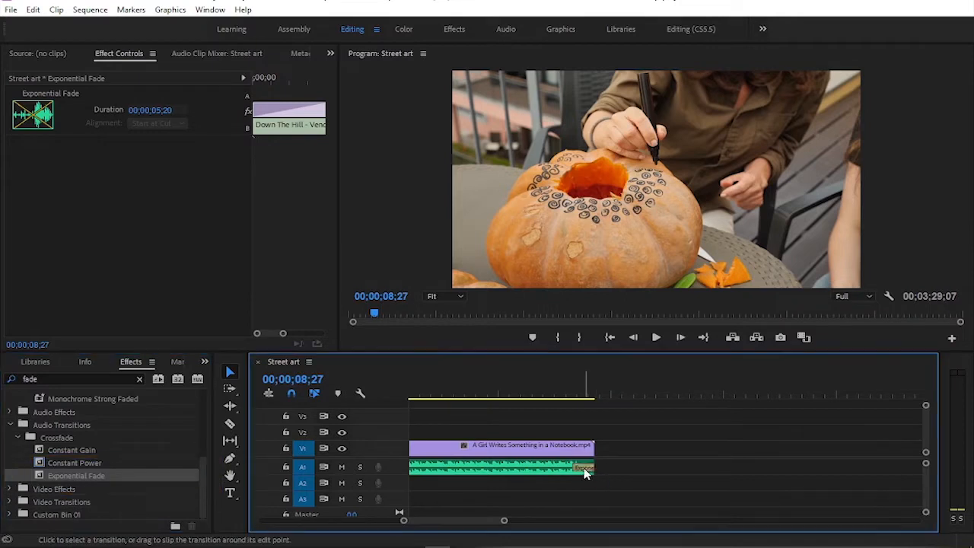
left_click_drag(573, 468, 511, 469)
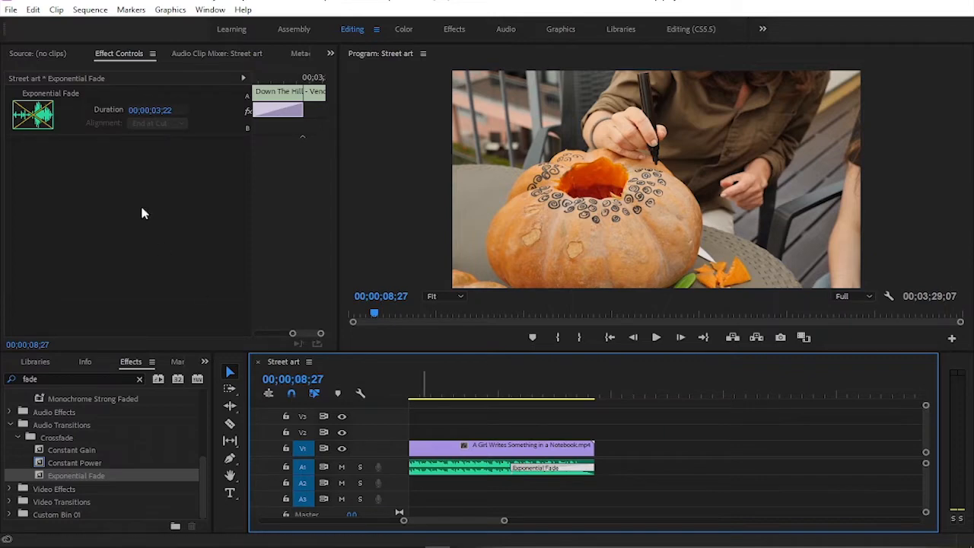
left_click_drag(511, 469, 522, 470)
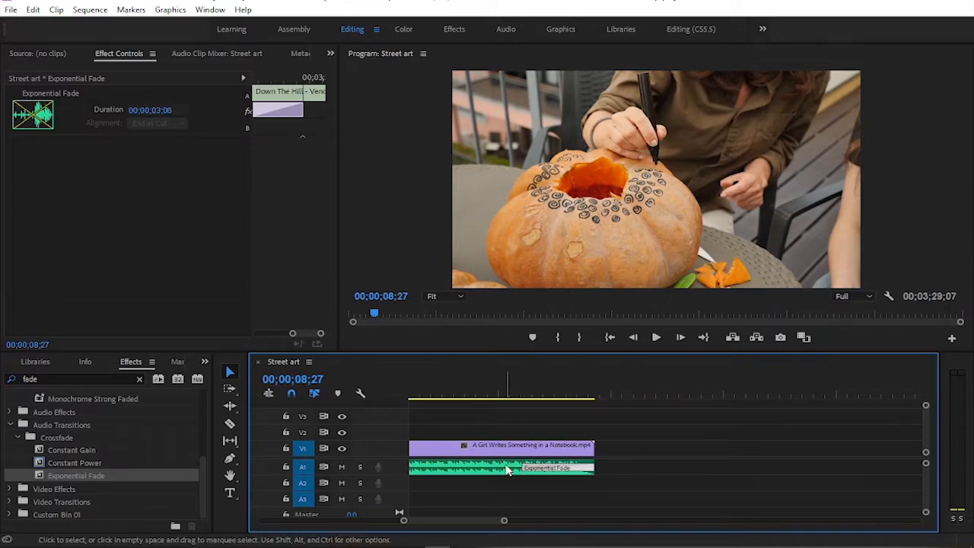
Step: Play the last seconds of the sequence from before the closing transition to hear the music fade out
left_click(513, 382)
left_click(655, 338)
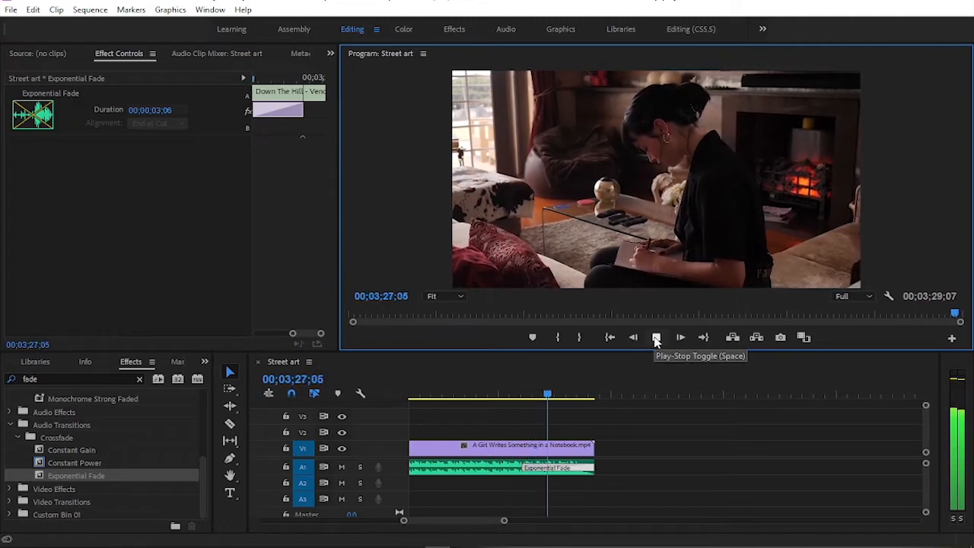
left_click(656, 342)
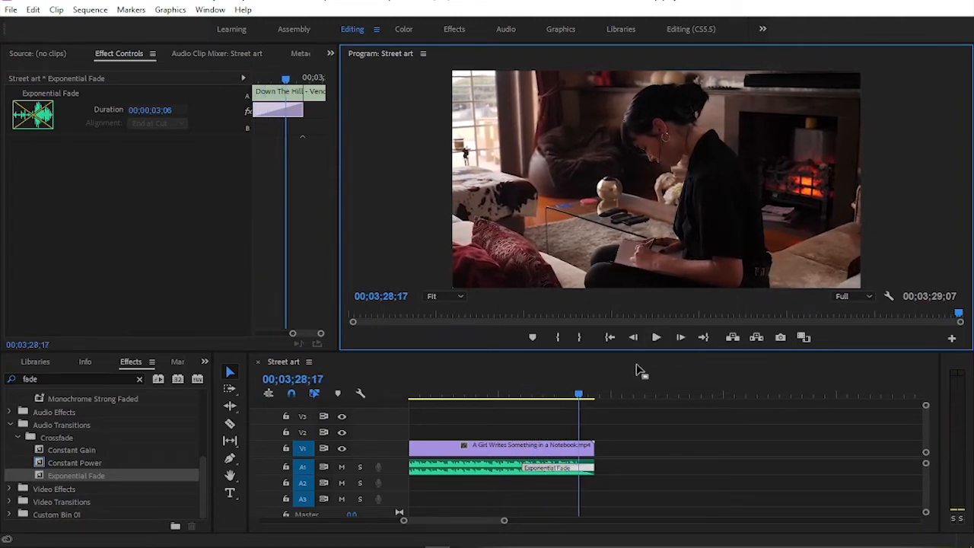
left_click_drag(580, 395, 477, 395)
left_click(657, 337)
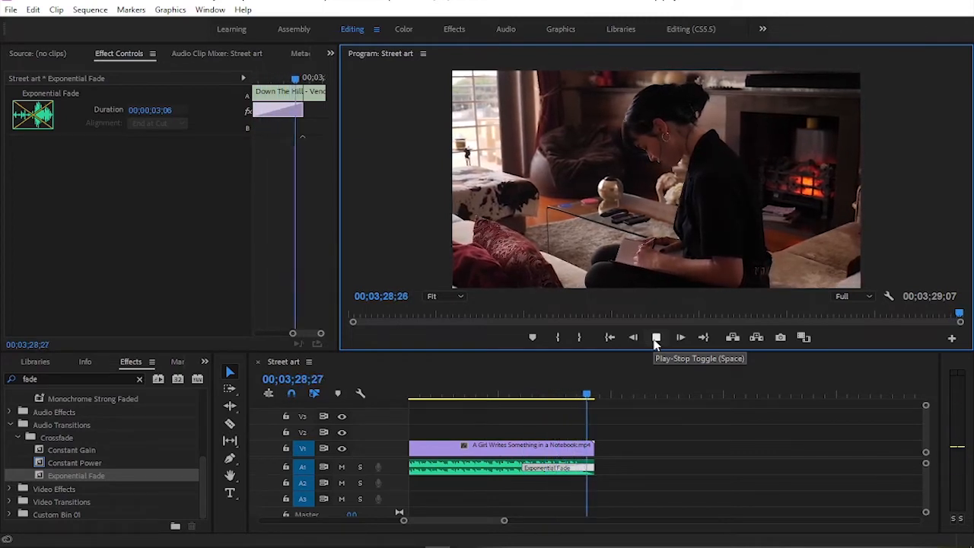
Step: Clear the Exponential Fade transition from the end of the music clip
left_click(578, 481)
left_click(576, 472)
right_click(576, 471)
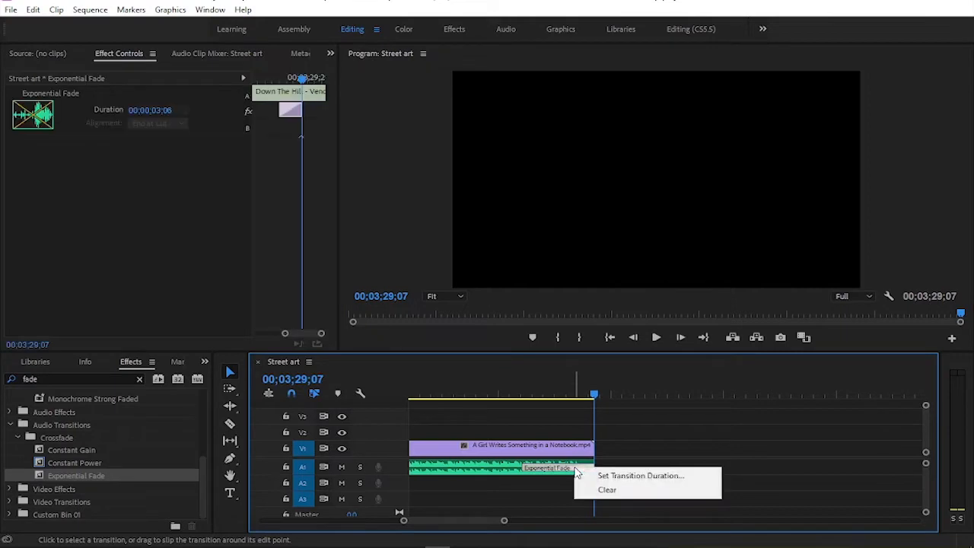
left_click(613, 491)
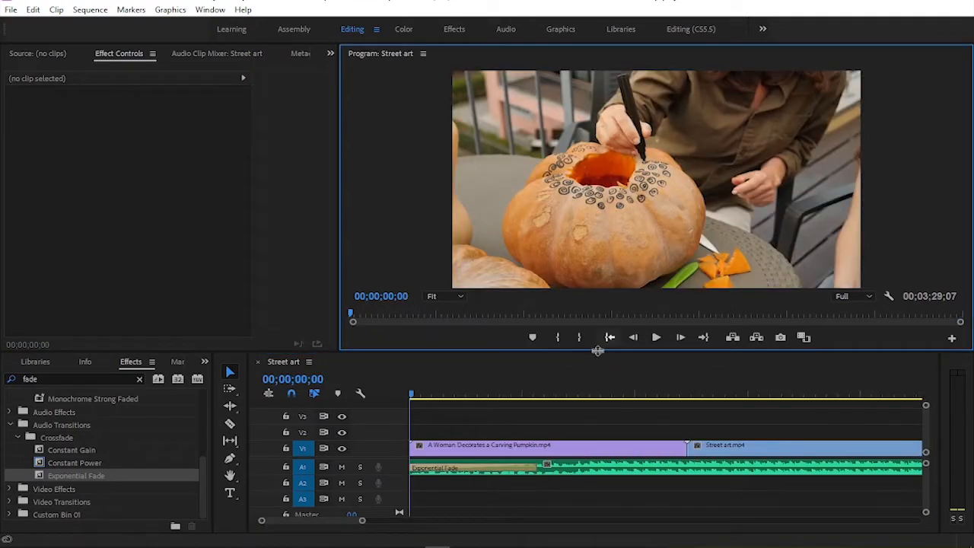
Step: Clear the Exponential Fade transition from the start of the music clip
left_click(460, 469)
right_click(462, 470)
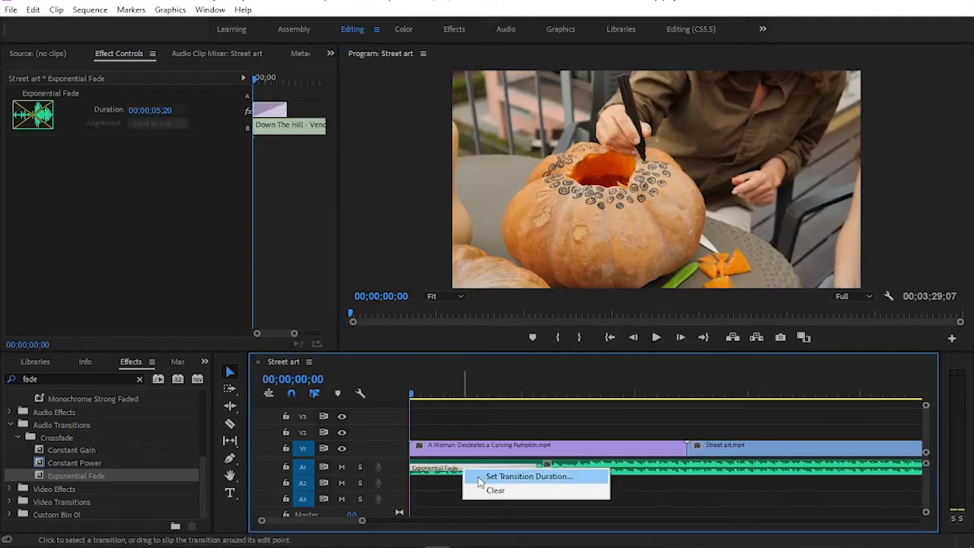
left_click(496, 491)
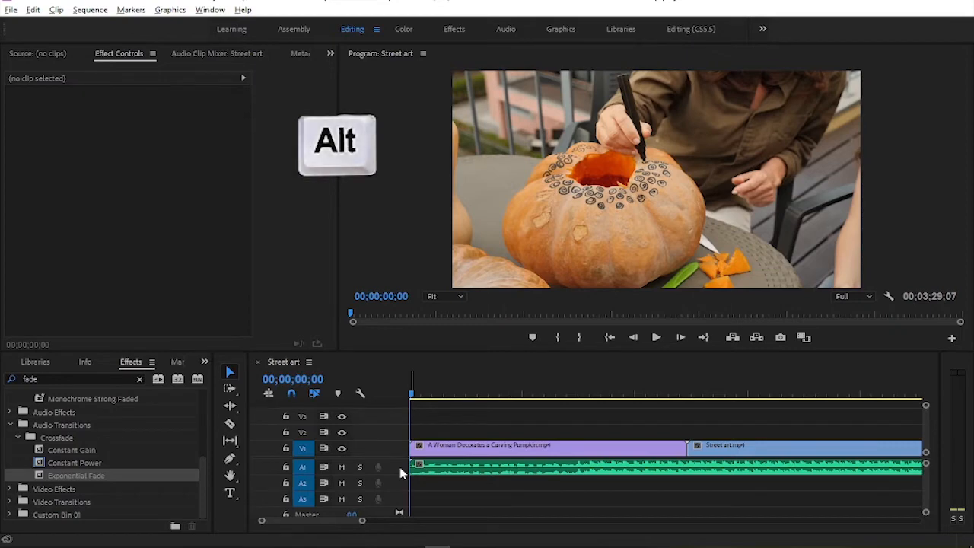
Step: Increase the height of audio track A1 and enlarge the timeline area to show the waveform in detail
scroll(401, 472, "up", 2, "alt")
scroll(397, 487, "up", 3, "alt")
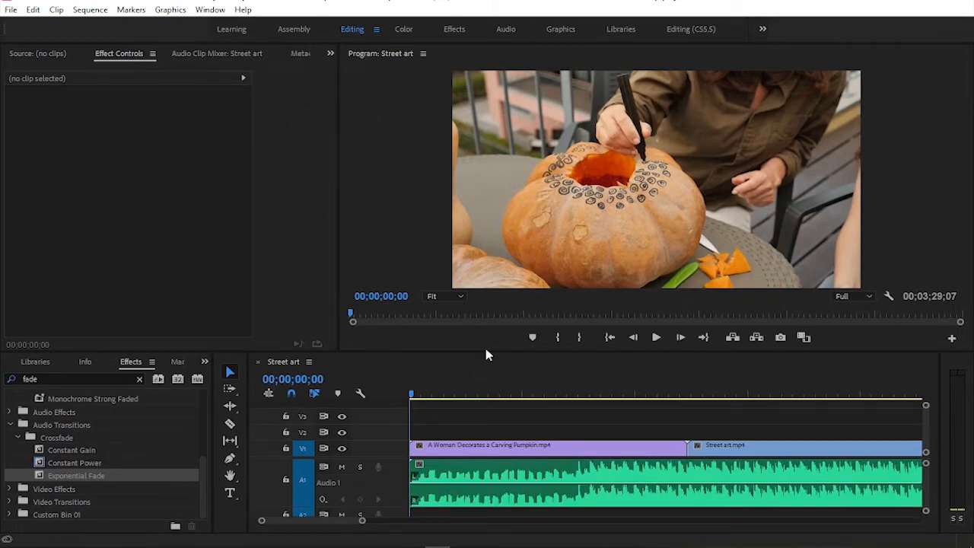
left_click_drag(486, 351, 487, 308)
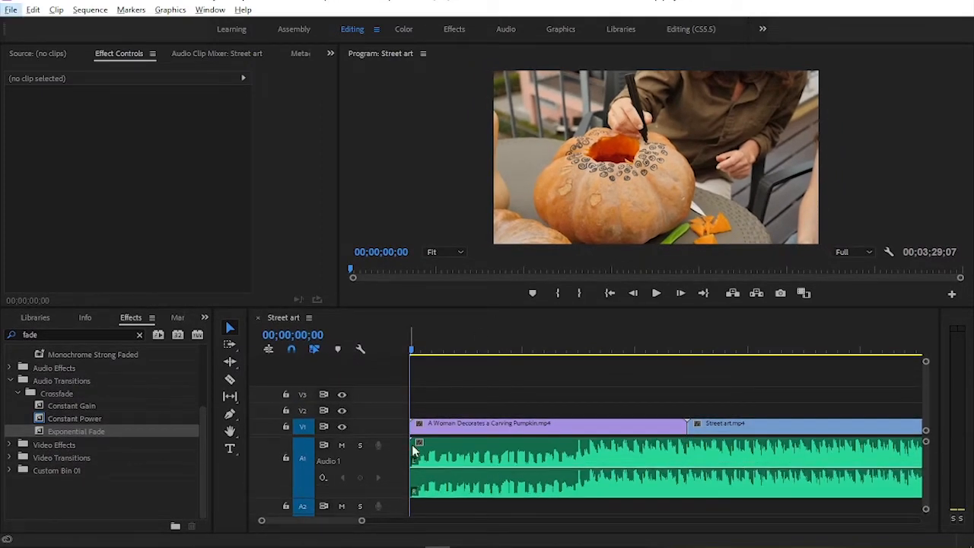
left_click(478, 375)
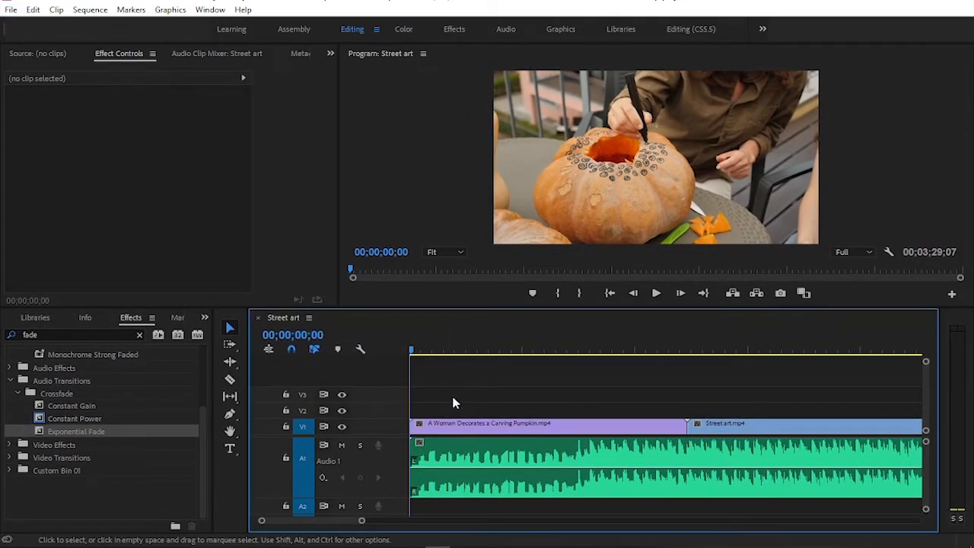
Step: Set the music clip on A1 to show its Volume Level keyframes, and deselect the clip
right_click(430, 463)
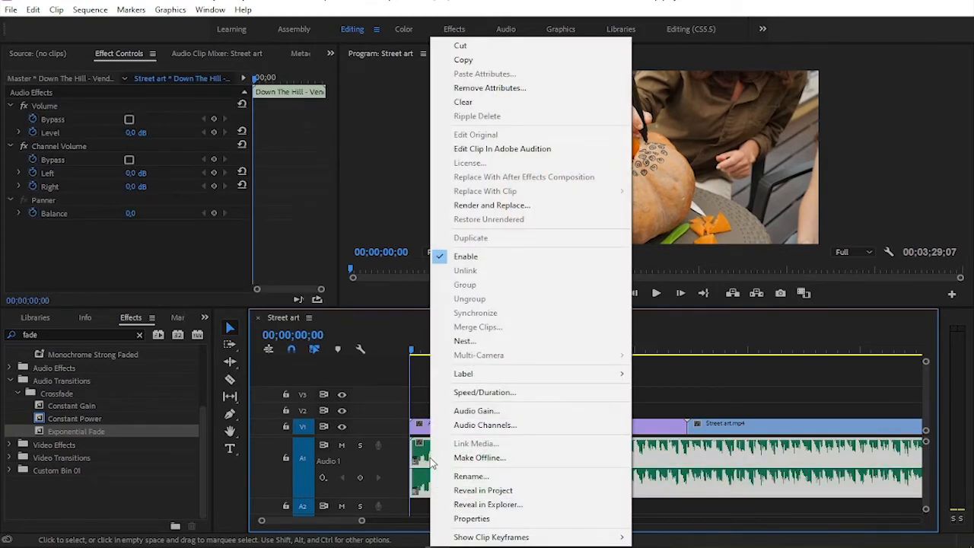
mouse_move(525, 537)
mouse_move(681, 510)
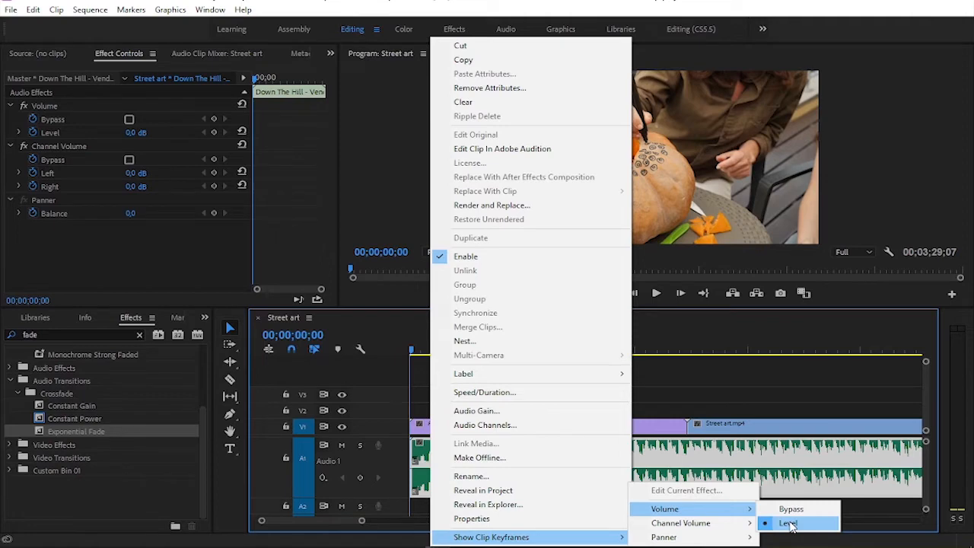
left_click(789, 524)
left_click(765, 517)
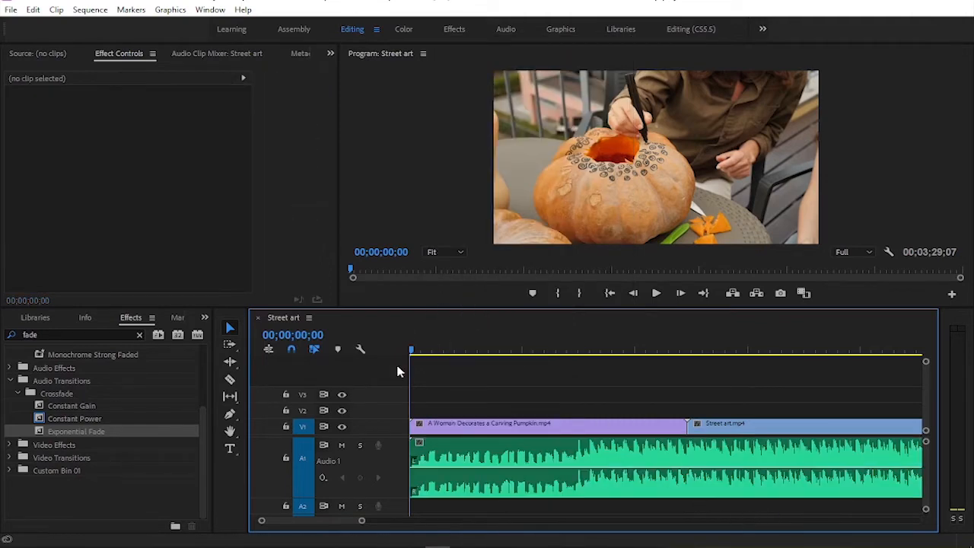
Step: Add a volume level keyframe at 00;00;00;00 on the music clip on A1, and deselect the clip
left_click_drag(413, 355, 380, 365)
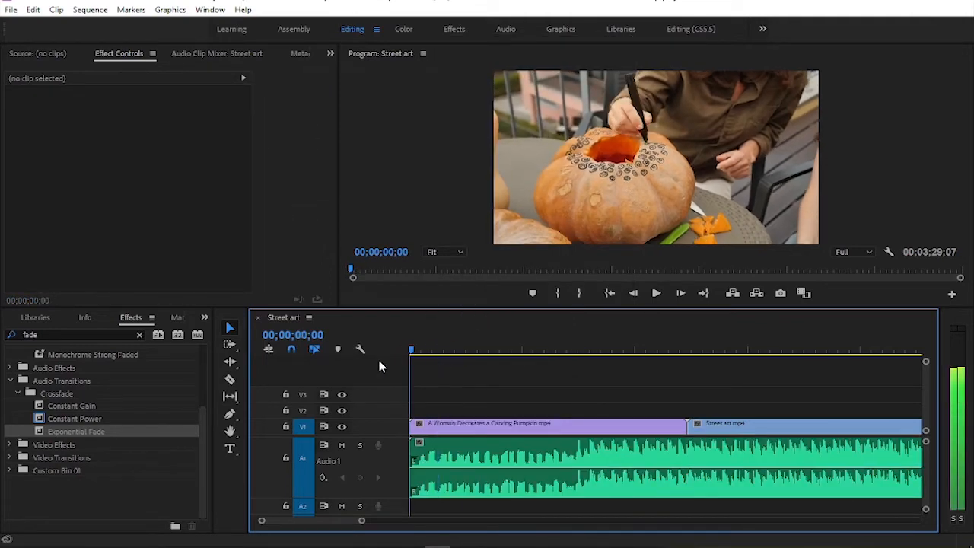
left_click(430, 459)
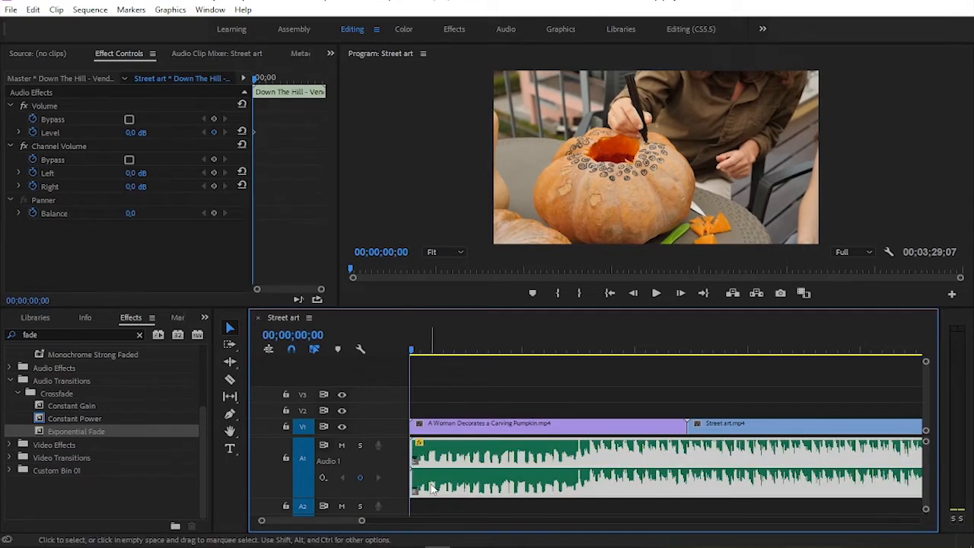
left_click(428, 502)
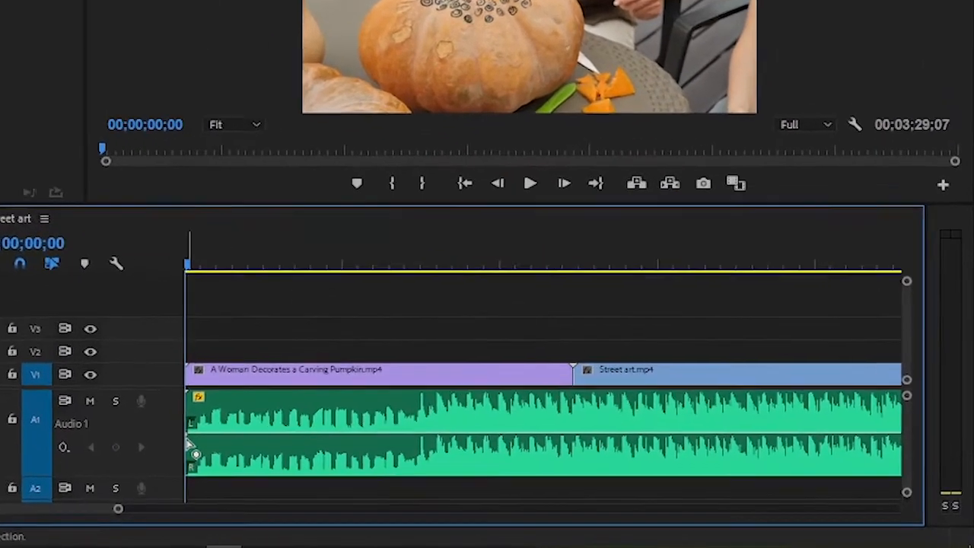
Step: Fade in the A1 music clip by lowering its opening volume keyframe to -oo dB and adding a raised keyframe at 00;00;06;11
left_click_drag(171, 441, 175, 463)
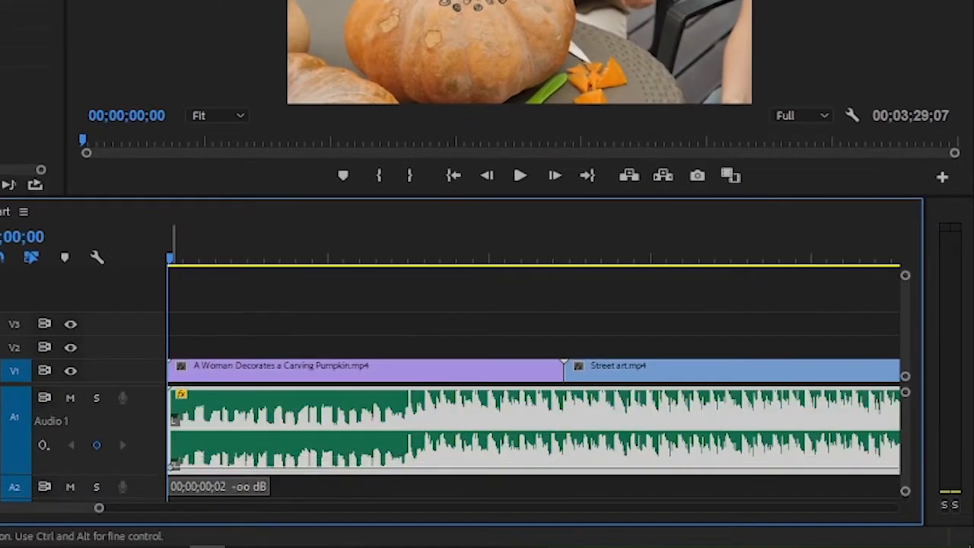
left_click_drag(174, 267, 377, 270)
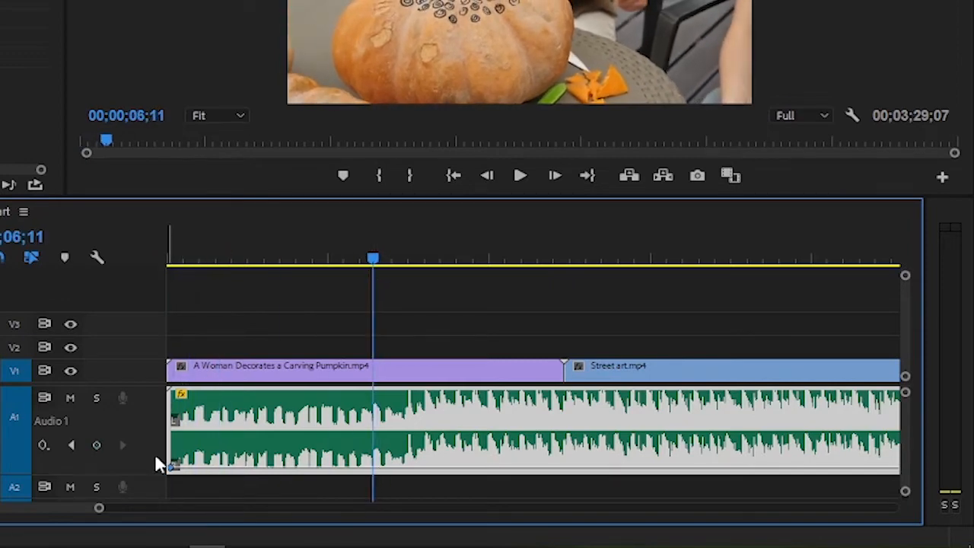
left_click(97, 445)
left_click_drag(374, 467, 374, 411)
Step: Play back the fade-in from the start of the sequence, stopping after the second volume keyframe
left_click_drag(389, 259, 171, 275)
left_click(520, 175)
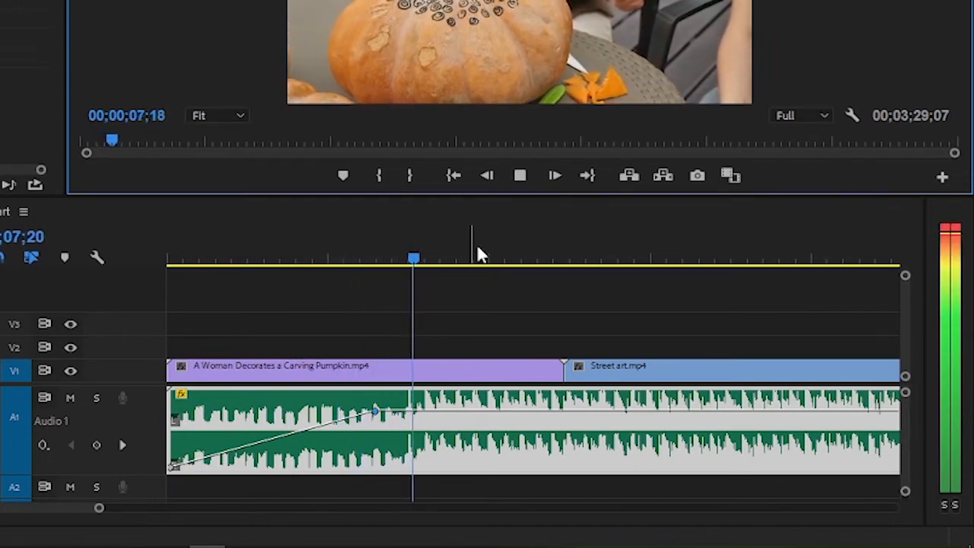
left_click(524, 176)
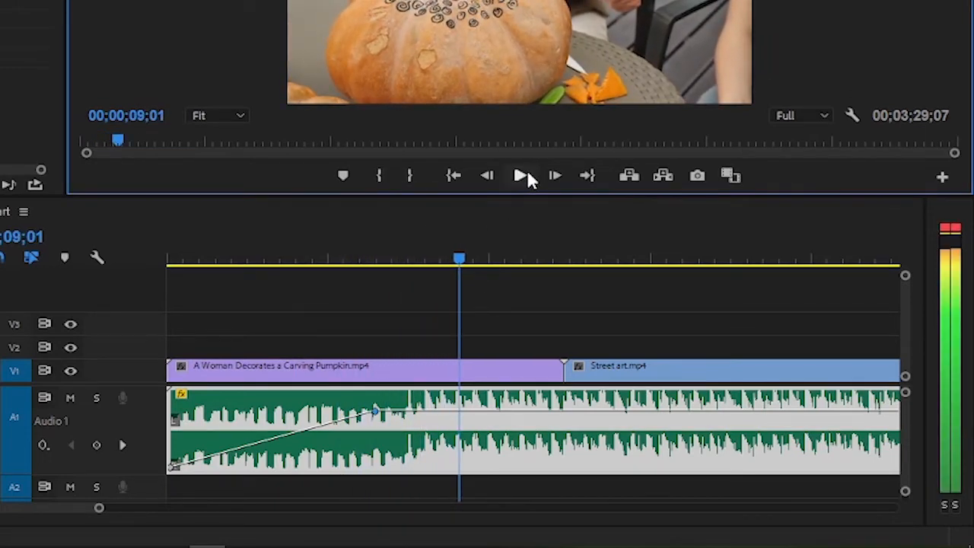
Step: Dip the music volume with lowered keyframes at 00;00;10;15 and just after Street art.mp4 begins, then raise it with a keyframe at about 00;00;18;25
left_click_drag(483, 267, 508, 270)
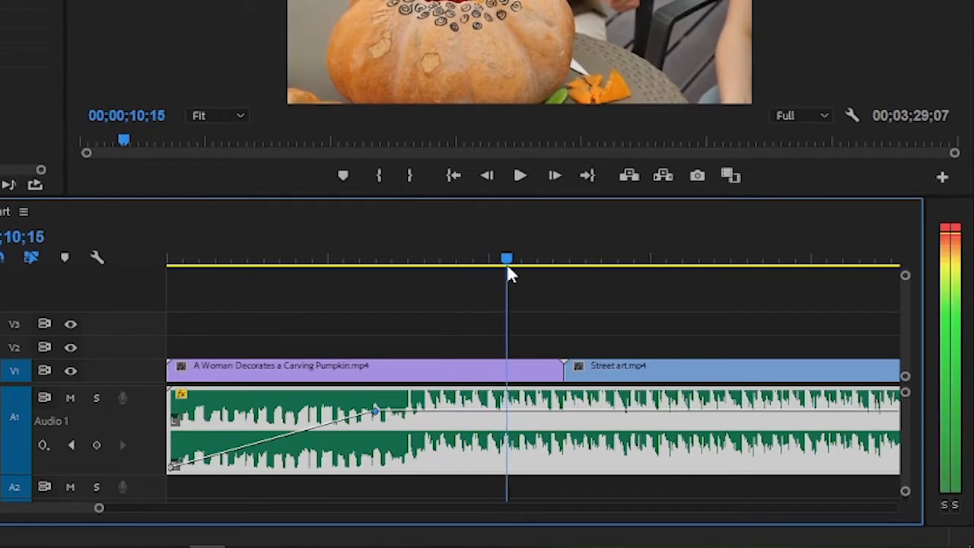
left_click(98, 445)
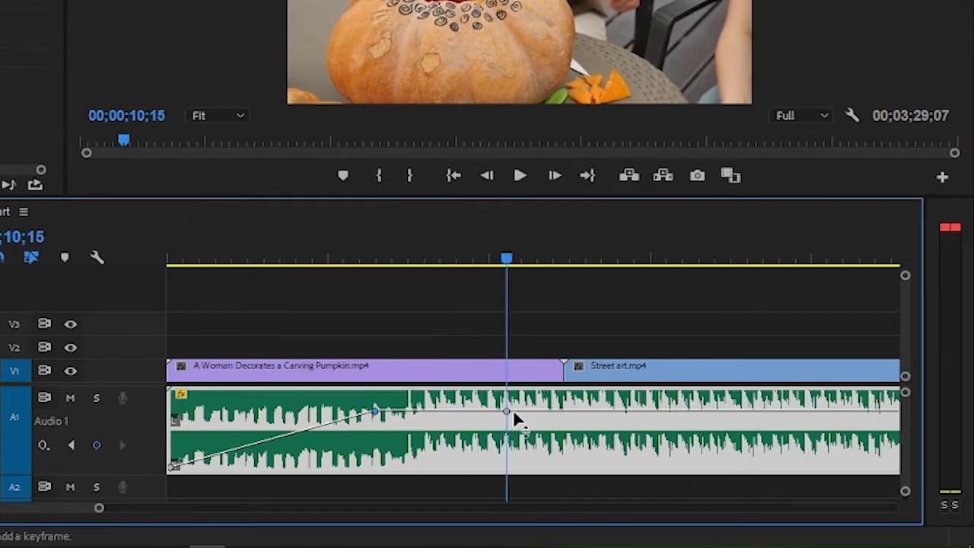
left_click_drag(505, 411, 512, 450)
left_click_drag(508, 259, 773, 262)
left_click(97, 446)
left_click_drag(773, 450, 776, 401)
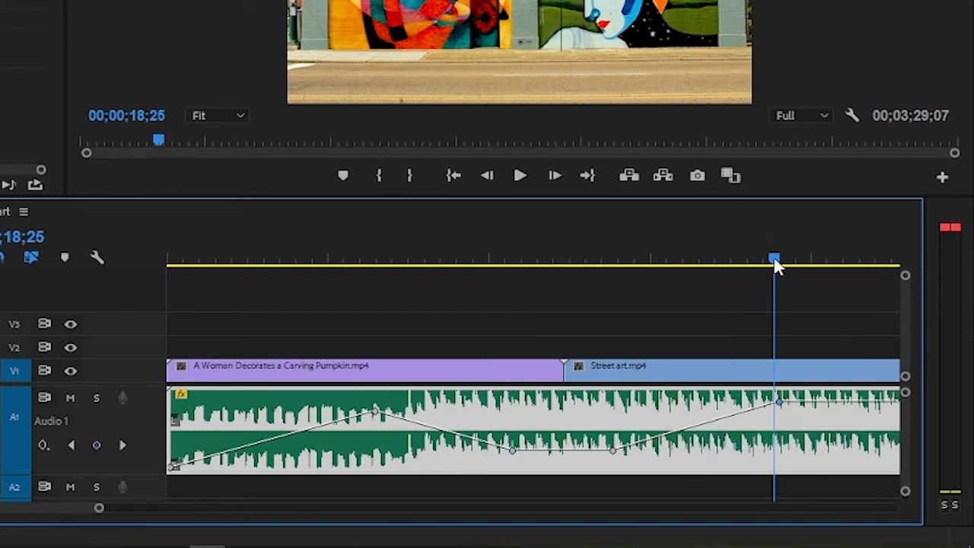
Step: Play the sequence from the beginning through the volume dip and rise, deselecting the music clip, and stop past the last of these keyframes
key("Home")
left_click(520, 176)
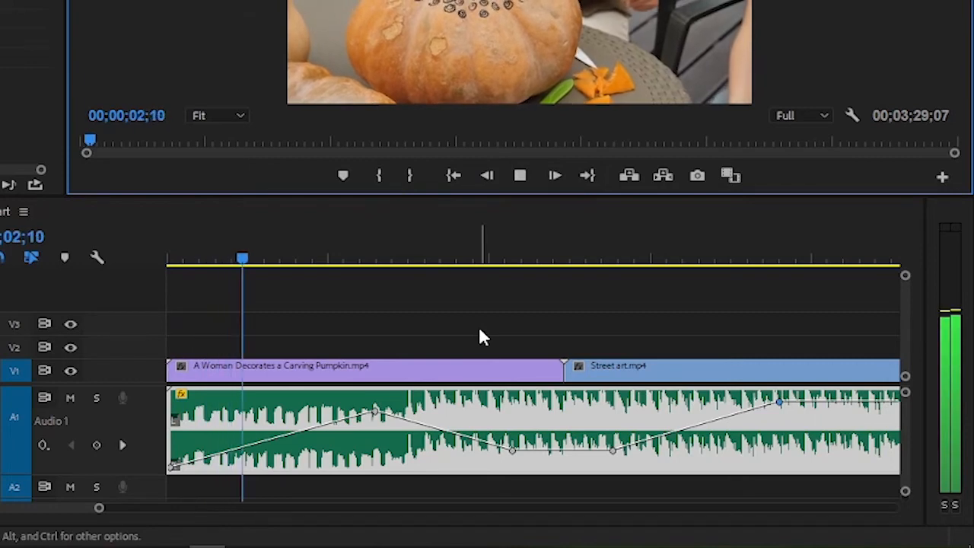
left_click(593, 328)
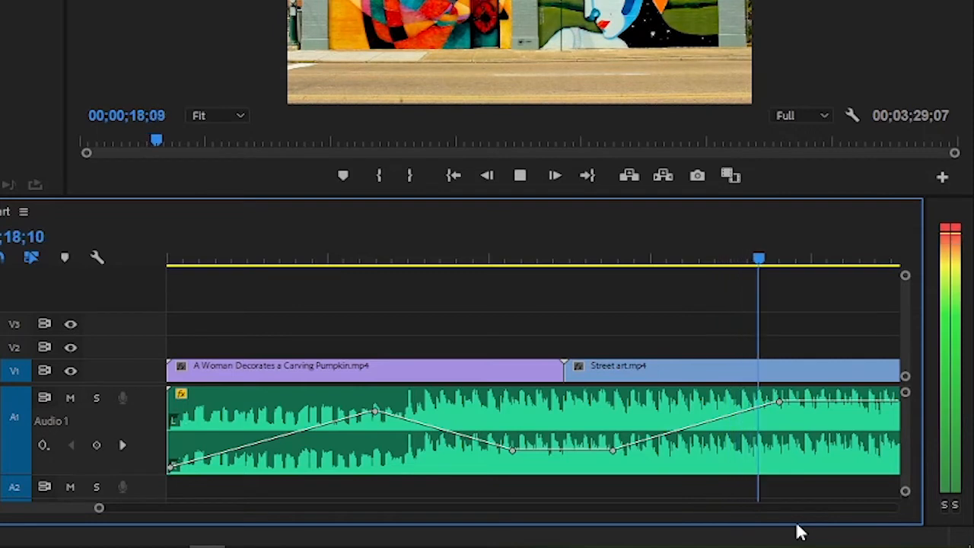
left_click(521, 176)
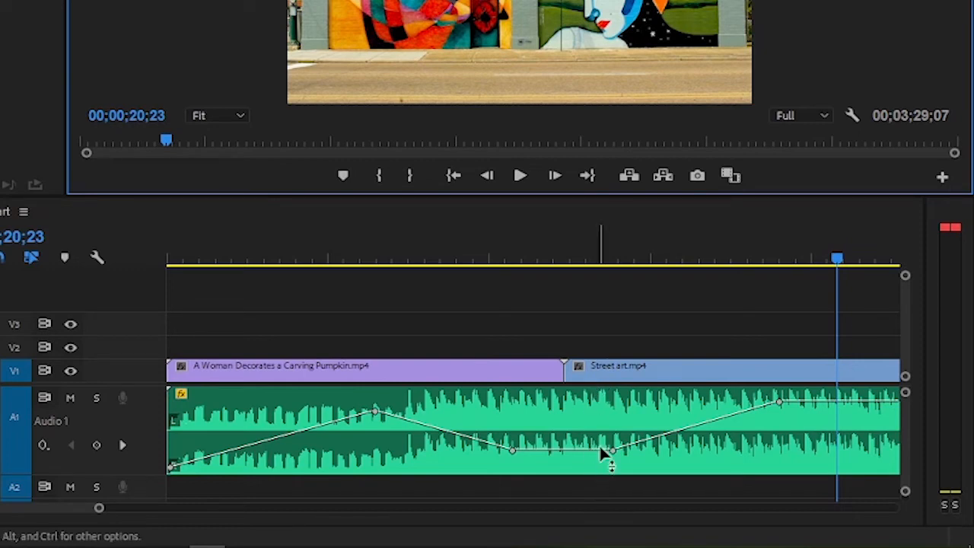
Step: Fade out the end of the A1 music clip with volume keyframes at 00;03;20;05 and 00;03;29;02, lowering the second to the minimum level
left_click(587, 176)
left_click_drag(526, 259, 241, 293)
left_click(301, 425)
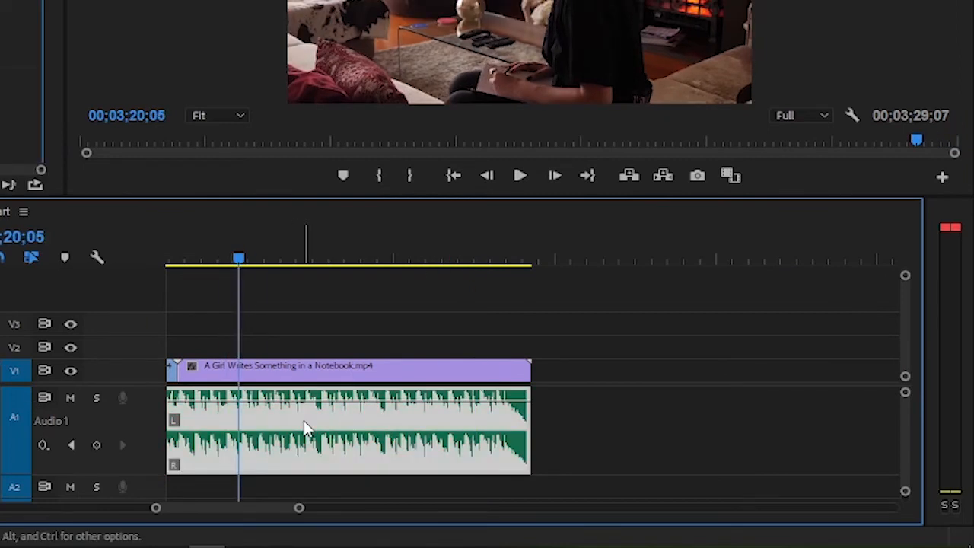
left_click(97, 445)
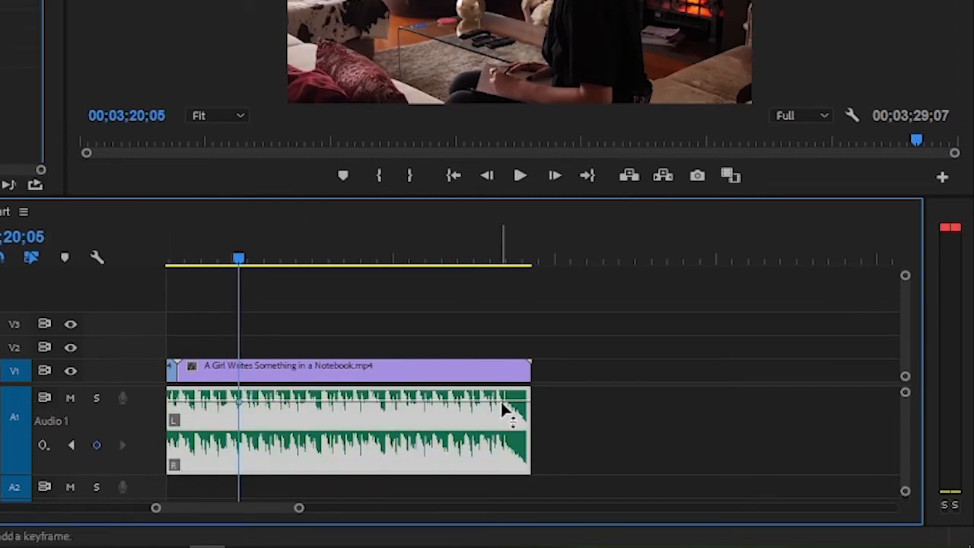
left_click_drag(257, 260, 526, 288)
left_click(96, 446)
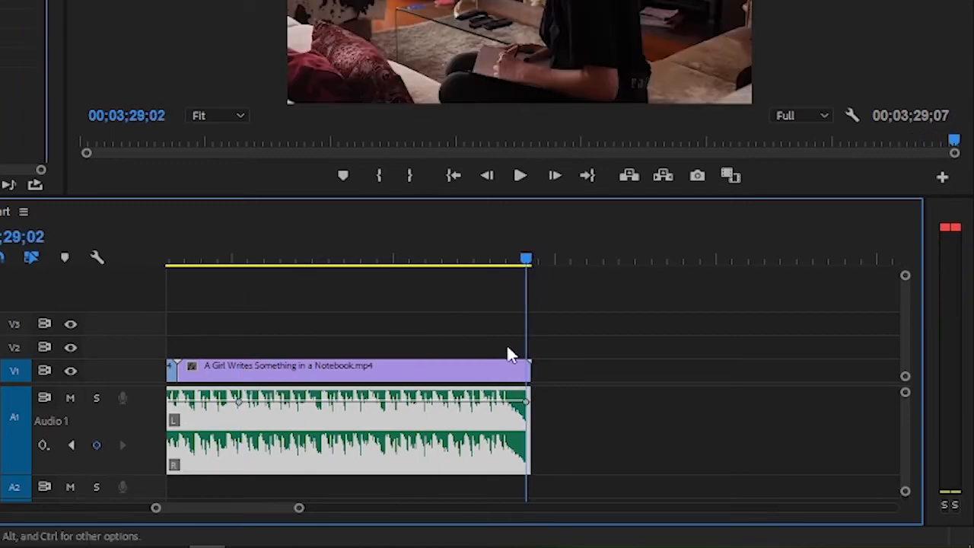
left_click_drag(527, 394, 527, 467)
Step: Play back the fade-out from about 00;03;18;26 to the end of the sequence, and deselect the music clip
left_click(204, 254)
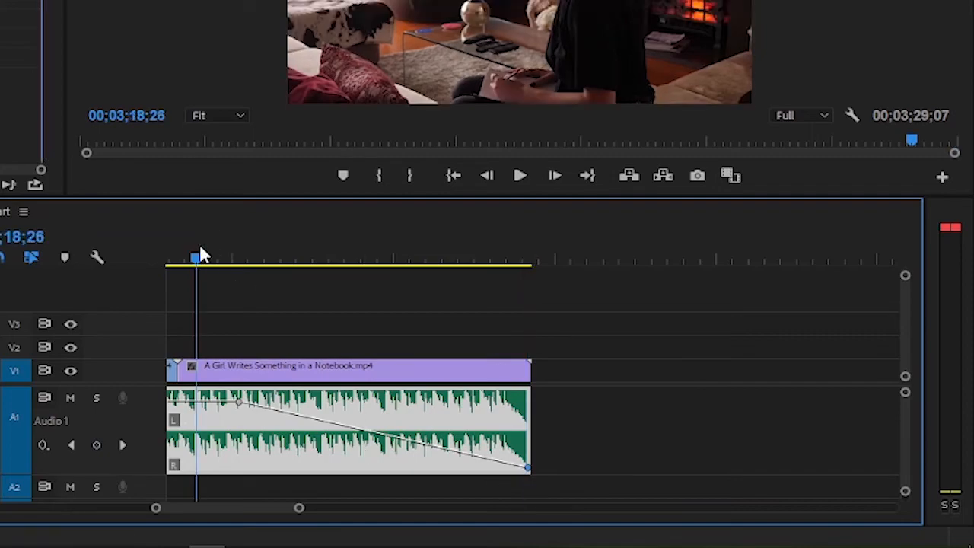
key("space")
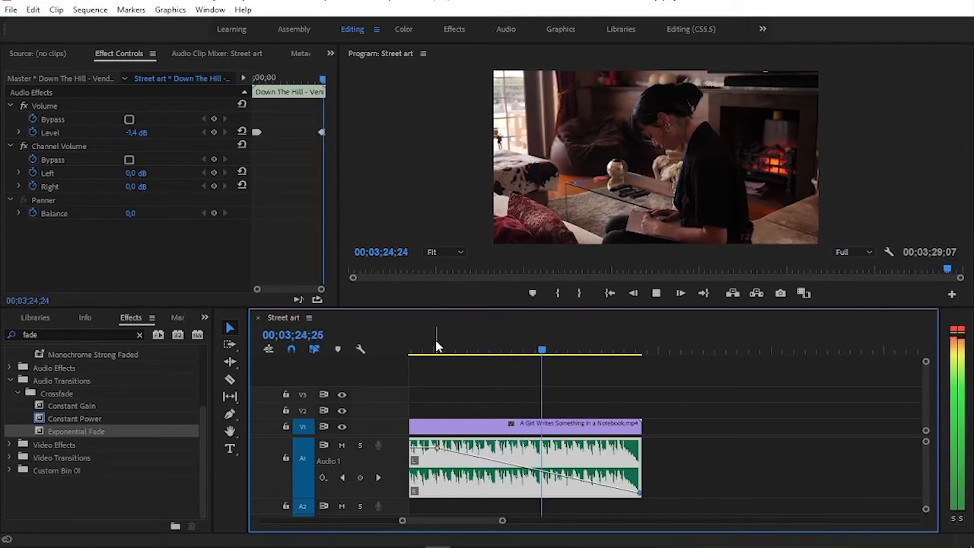
left_click(761, 455)
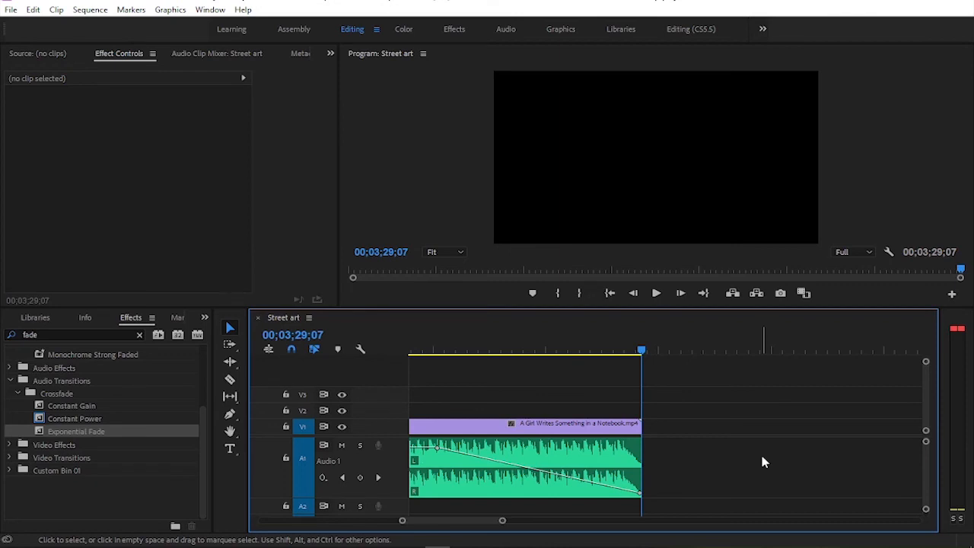
Step: Save the project and adjust the timeline zoom to show the volume keyframes across the whole music clip
key("ctrl+s")
scroll(688, 461, "down", 7)
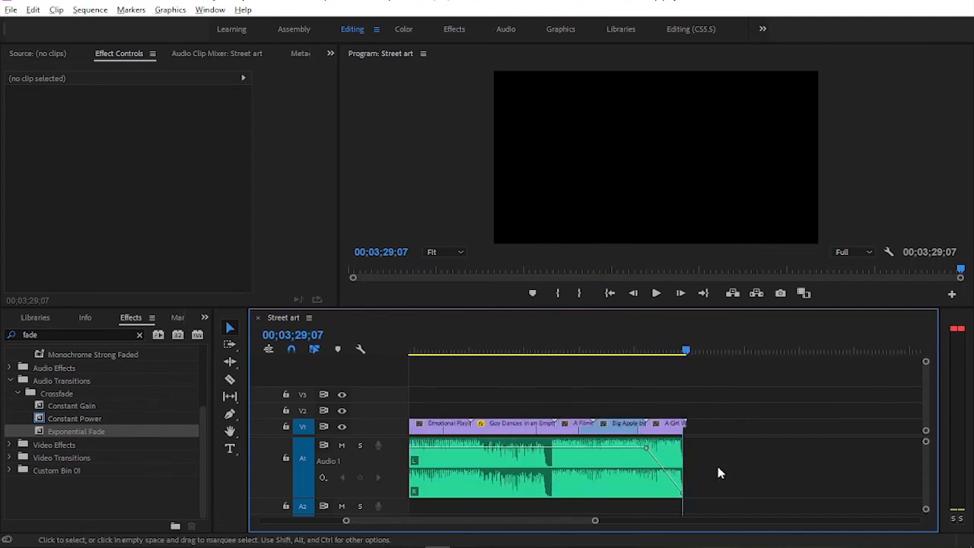
scroll(761, 477, "down", 3)
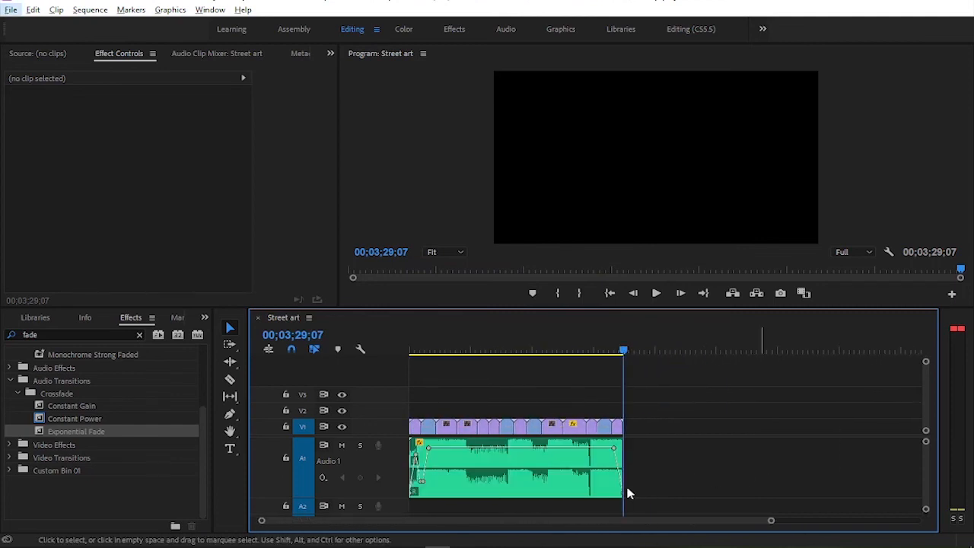
left_click_drag(737, 520, 594, 526)
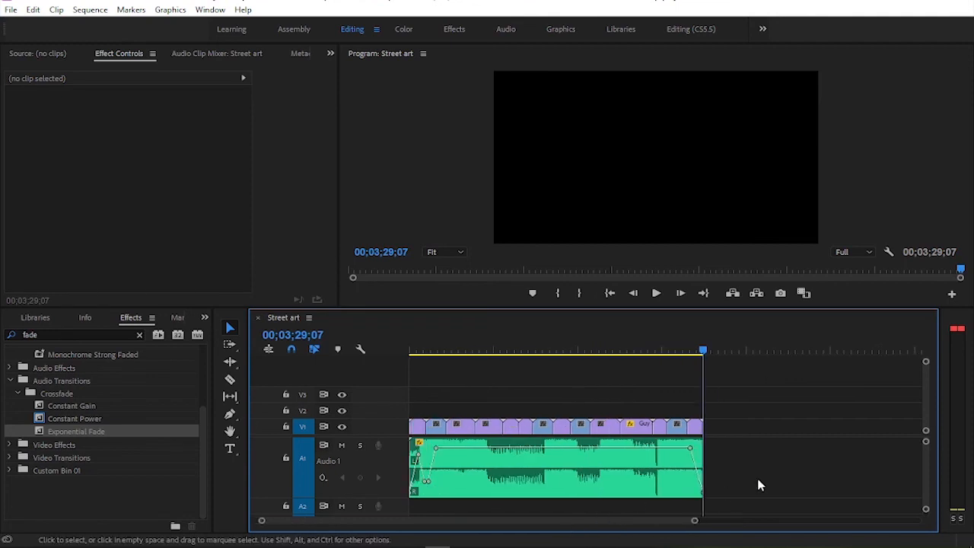
scroll(525, 395, "up", 3)
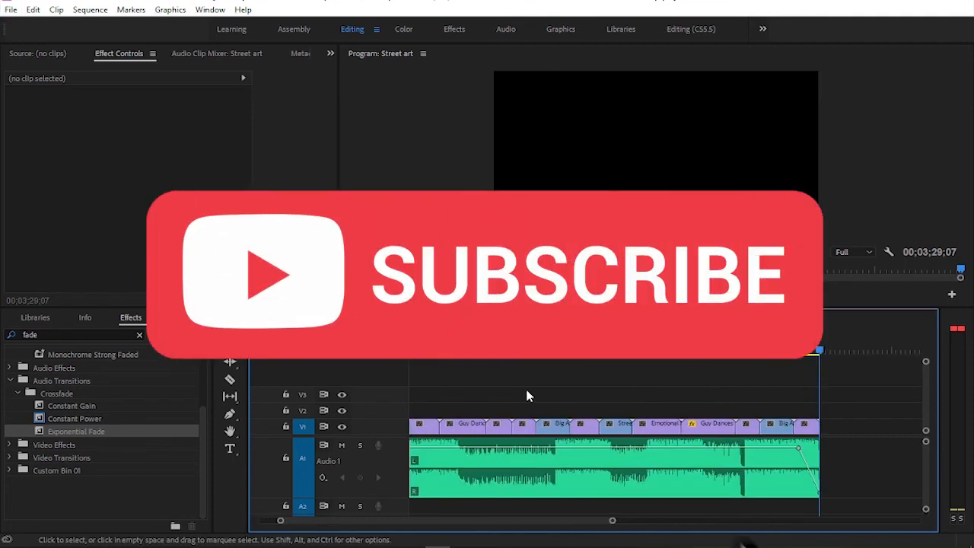
left_click_drag(536, 523, 502, 524)
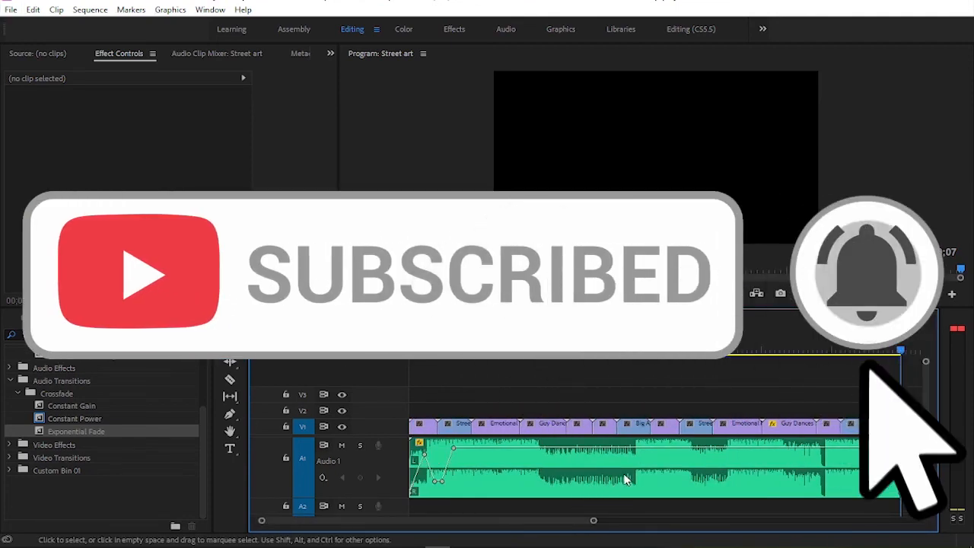